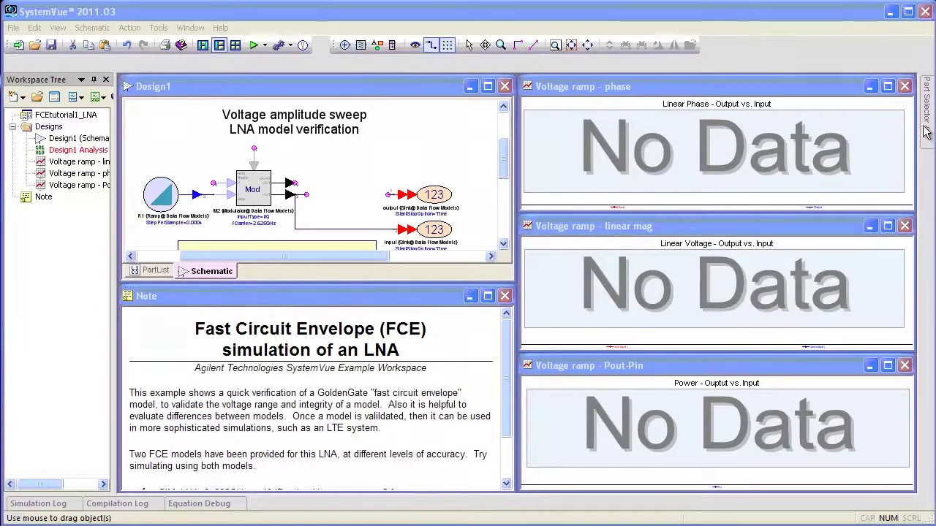
Filter the part library by 'fast' and place the FastCircuitEnvelope part in Design1.
mouse_move(924, 133)
click(727, 181)
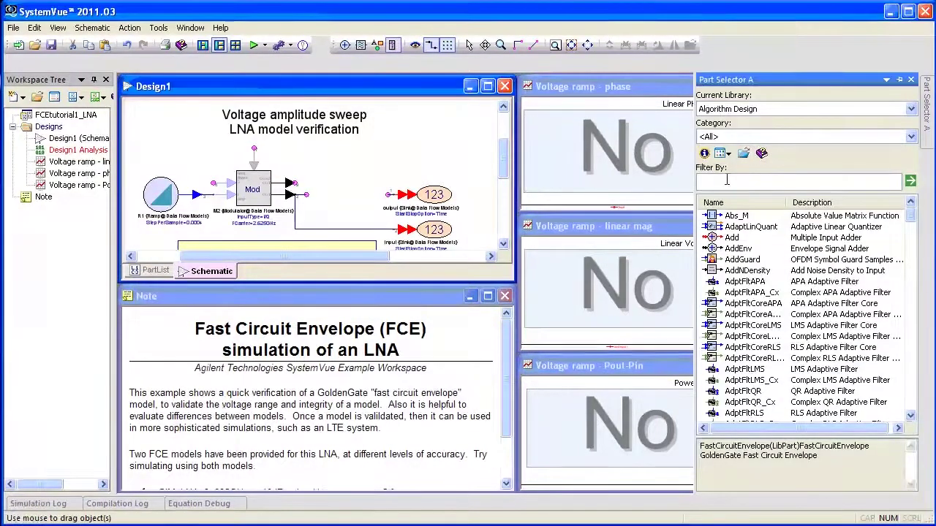
text(fast)
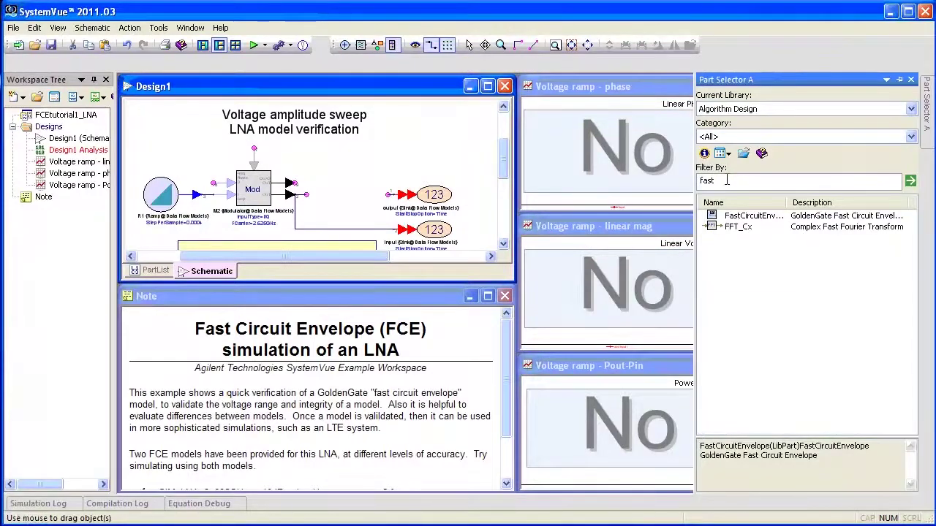
drag(740, 217, 358, 188)
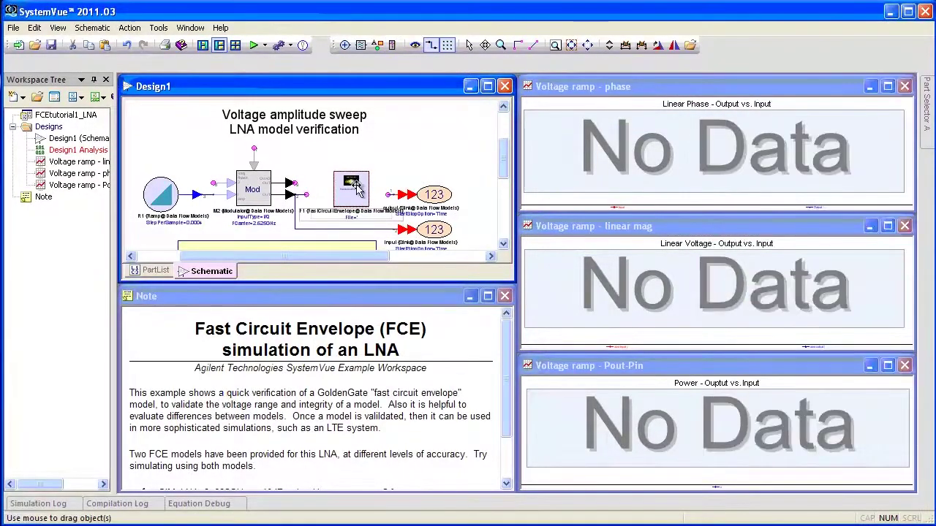
scroll(358, 188, up, 3)
Load SIM_LNA_2p625GHz_m10dBm_level1_ampaccuracy5_freqaccuracy1.fce into F1, keeping its RF_IN and LNA_OUT outputs.
double_click(300, 168)
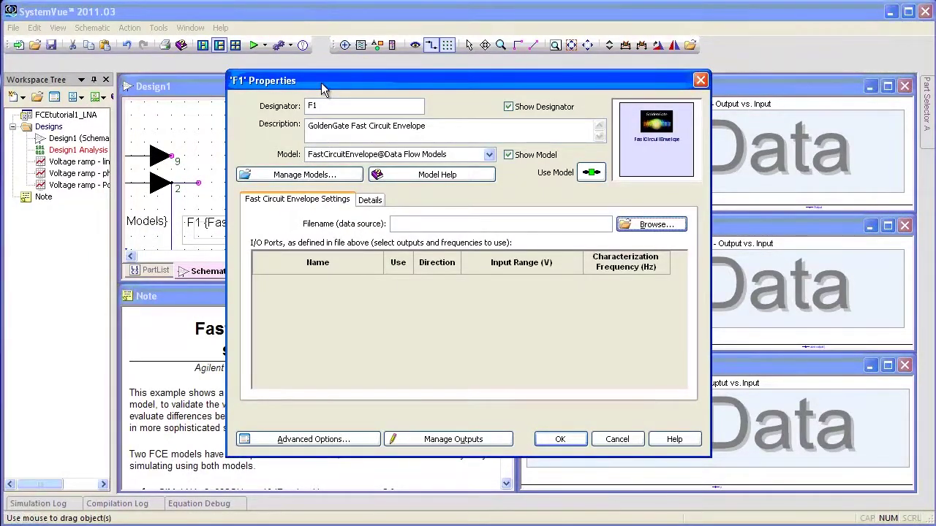
click(654, 223)
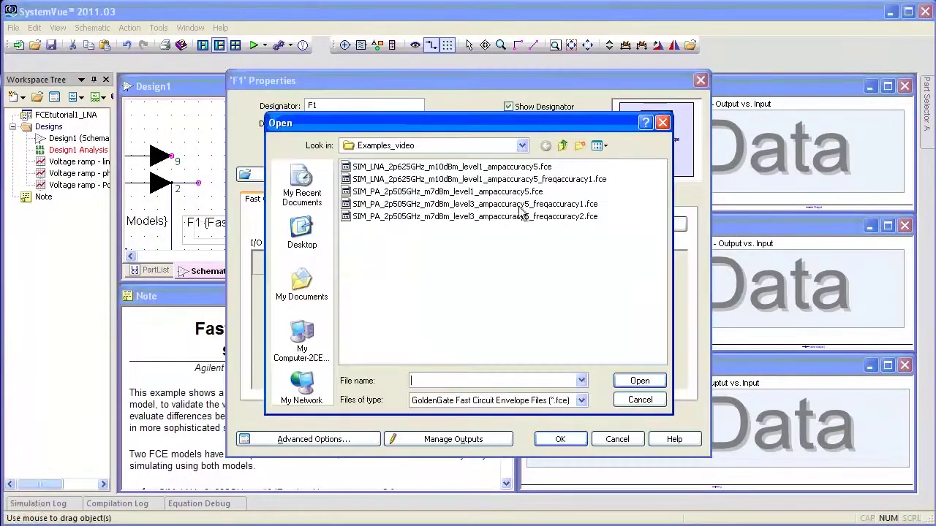
click(515, 179)
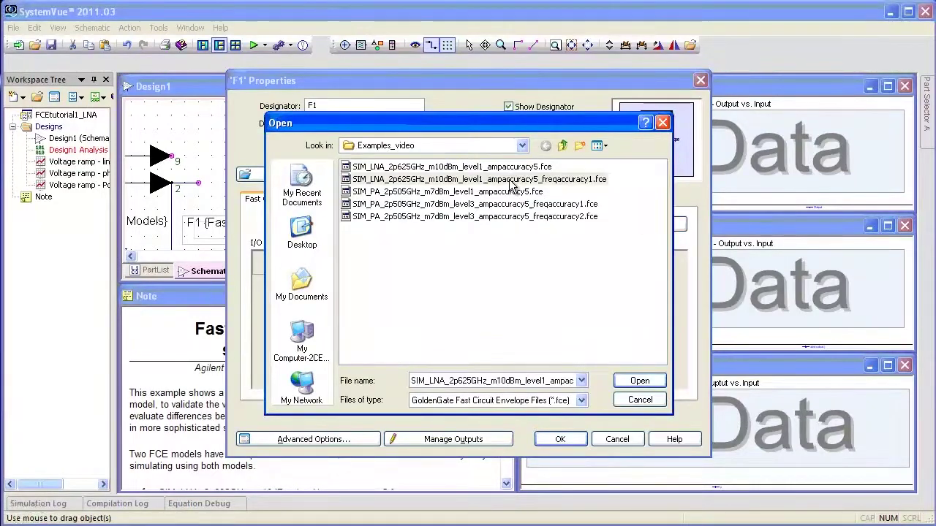
click(640, 382)
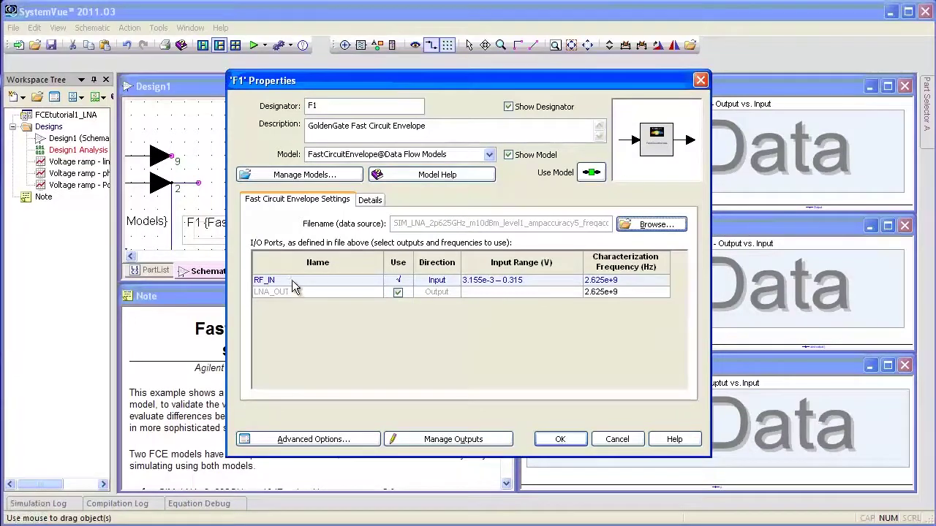
click(431, 441)
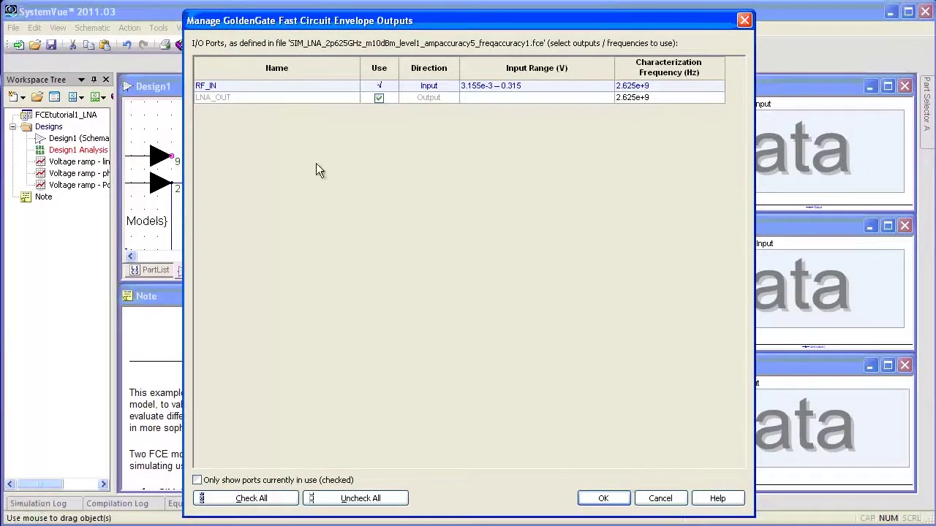
click(601, 499)
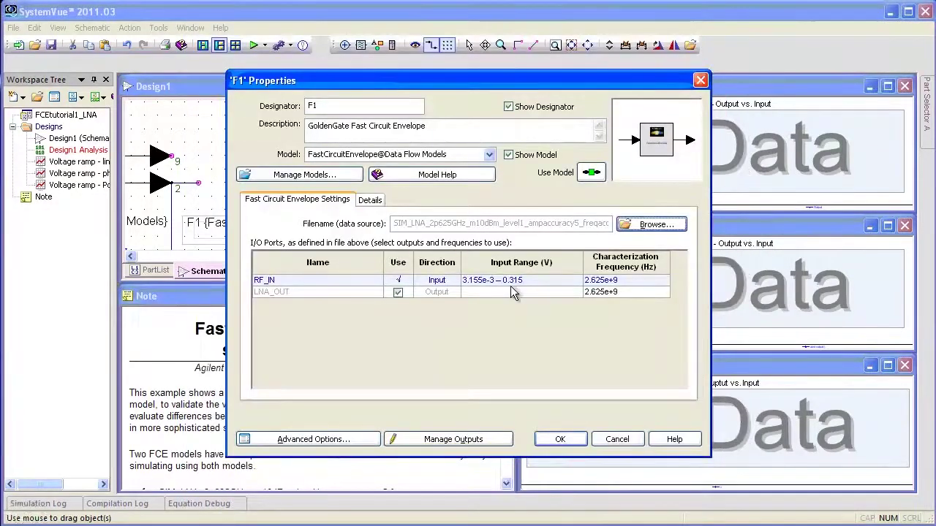
Check F1's RF_IN input range and 2.625e+9 Hz characterization frequency, then close its properties.
click(379, 202)
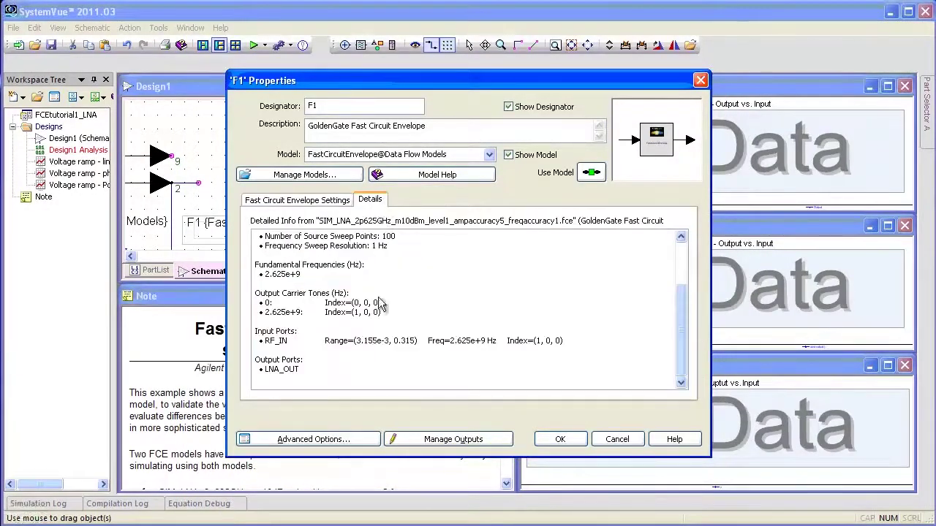
drag(356, 341, 418, 342)
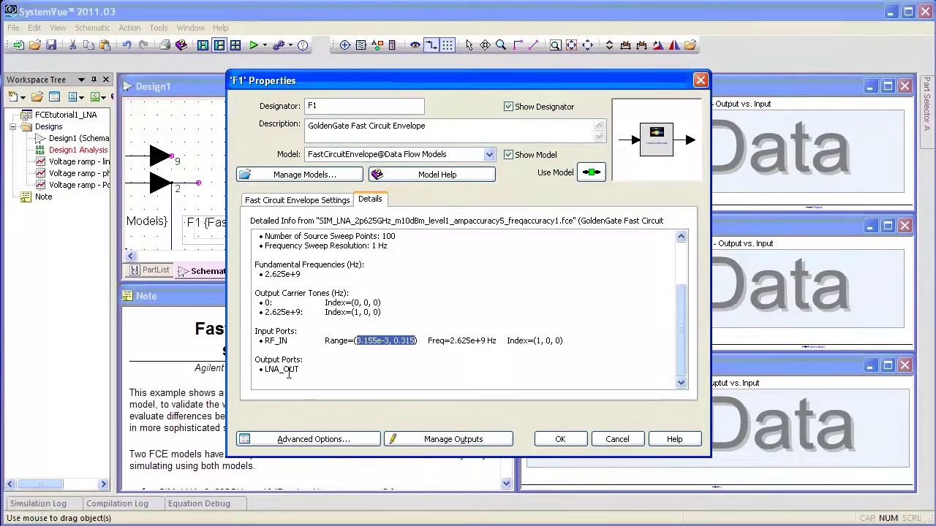
click(381, 344)
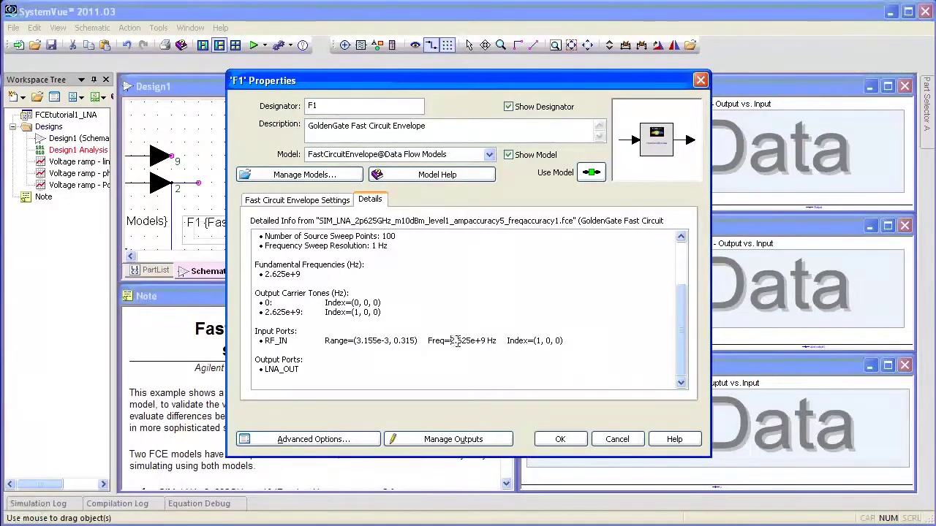
drag(451, 340, 462, 341)
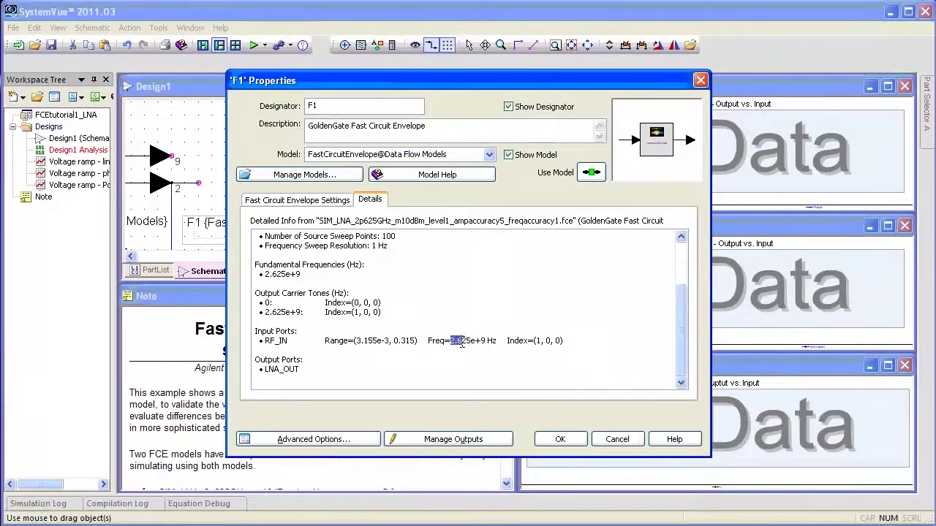
click(560, 439)
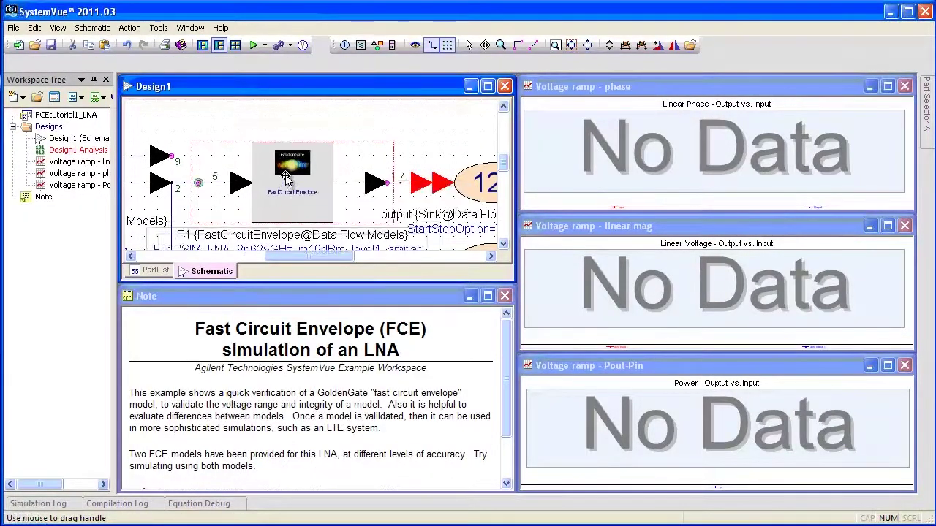
click(414, 151)
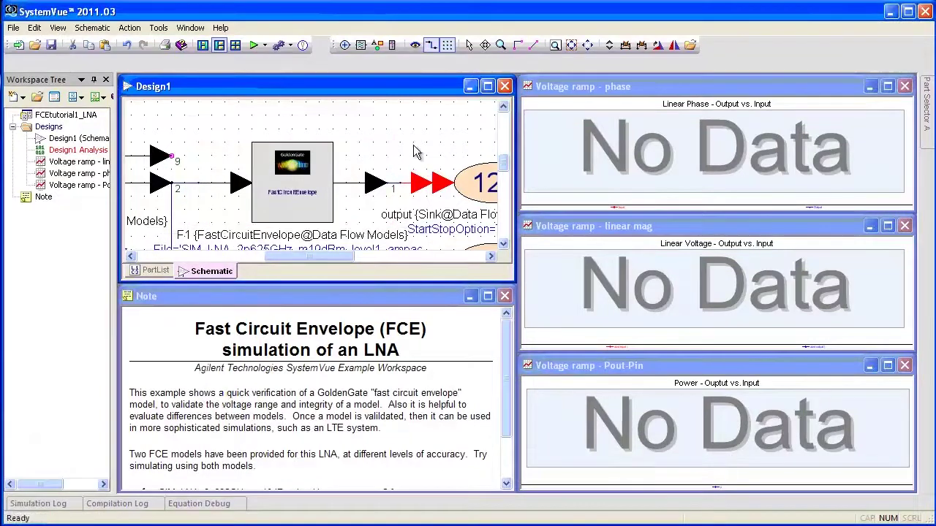
Fit Design1 in the window, zoom in on the blocks, and select the F1 envelope block.
scroll(365, 179, down, 1)
scroll(289, 189, down, 1)
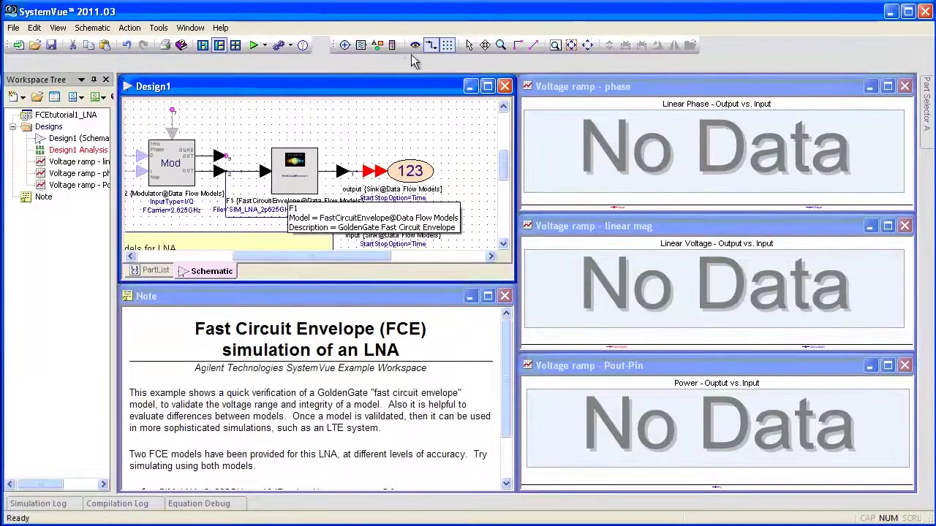
click(572, 45)
click(588, 45)
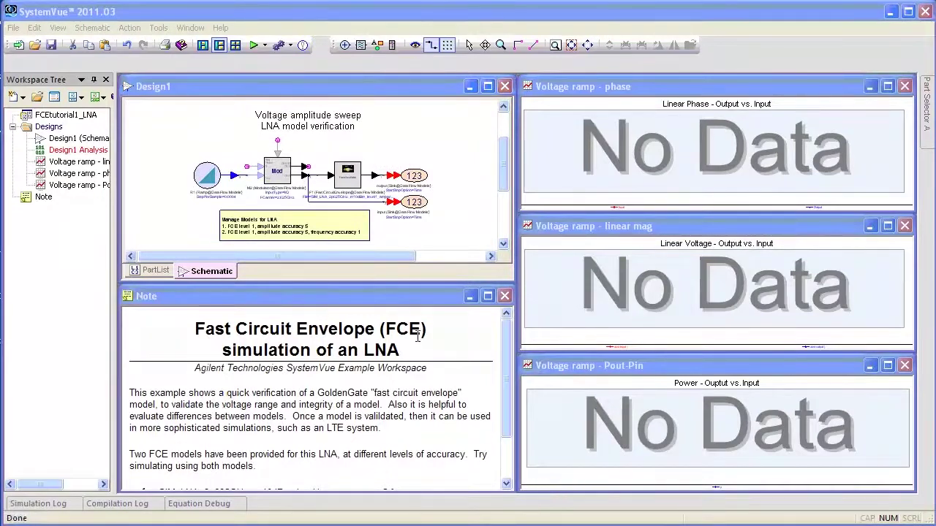
click(346, 182)
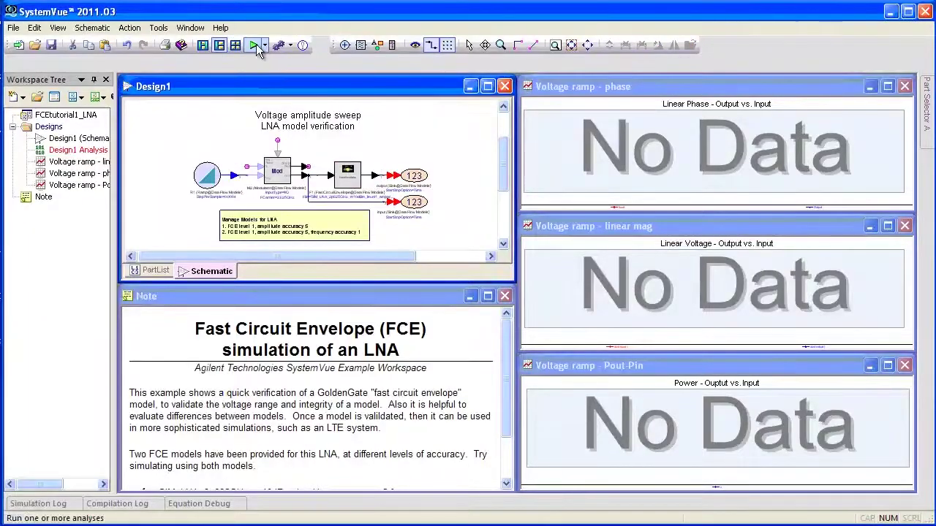
click(254, 44)
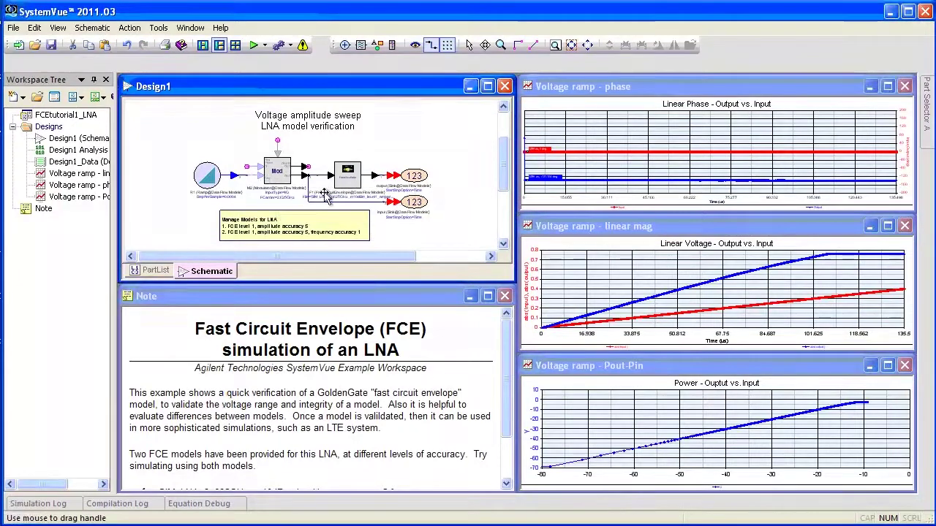
mouse_move(570, 327)
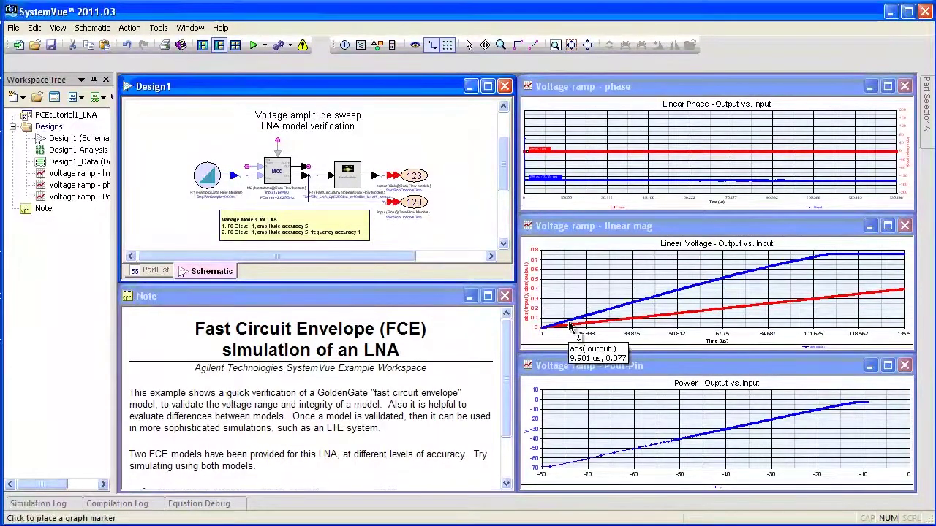
mouse_move(572, 159)
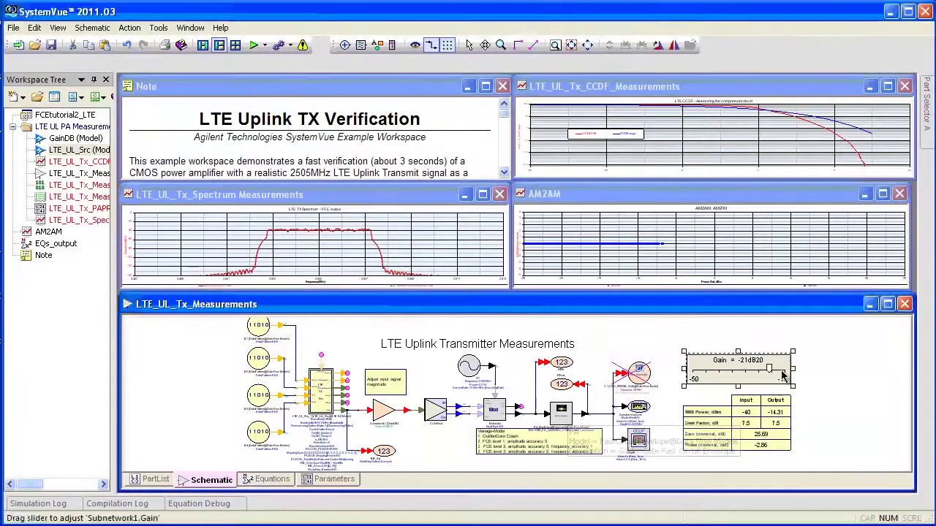
Raise the PA gain slider to -15 dB20.
drag(691, 368, 785, 368)
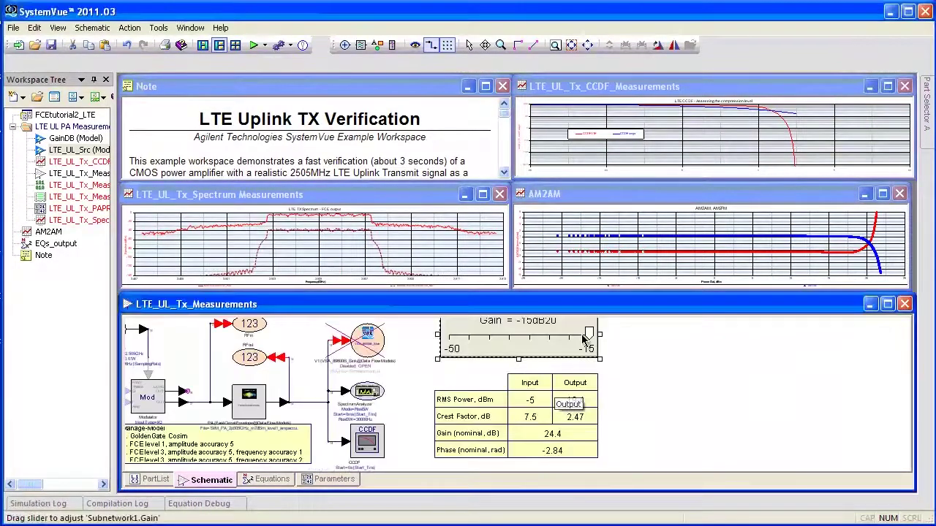
Lower the PA gain to around -25 to -27 dB20, then return it to -15 dB20.
drag(588, 337, 546, 337)
click(544, 337)
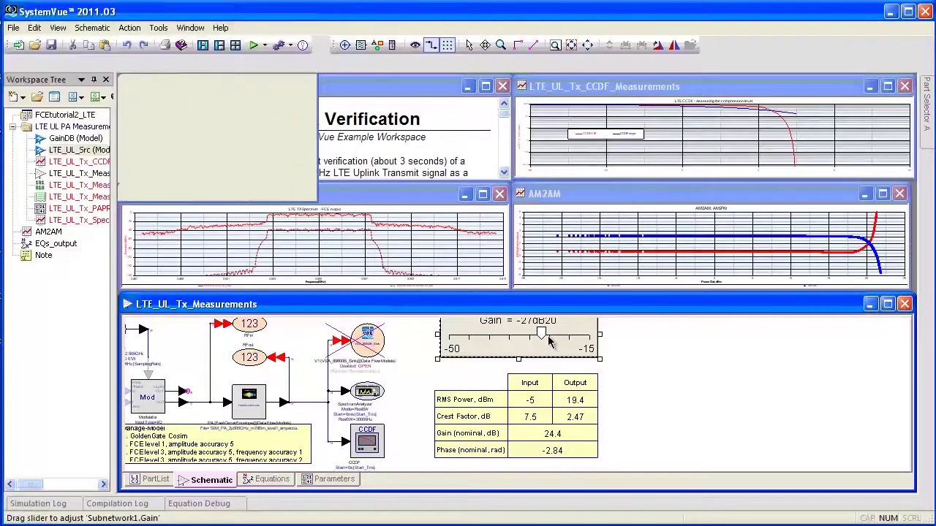
drag(550, 342, 590, 341)
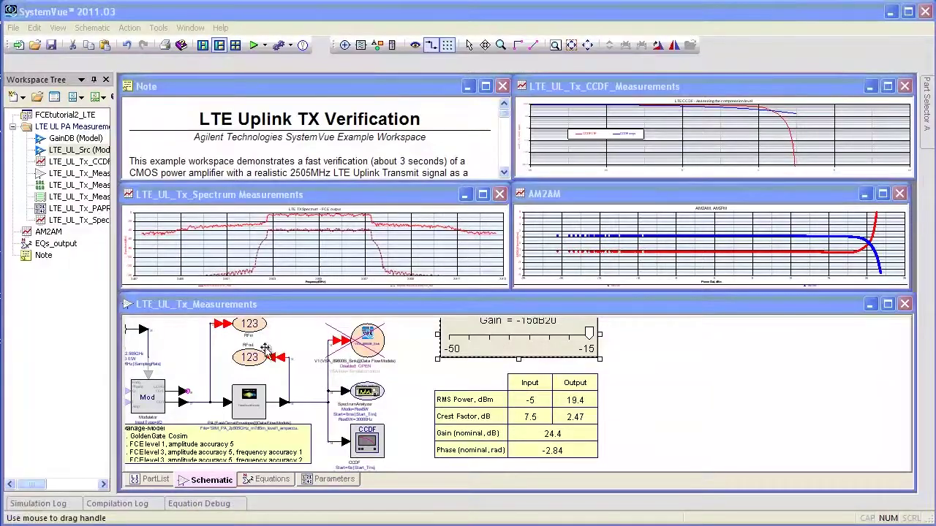
double_click(234, 405)
Load SIM_PA_2p505GHz_m7dBm_level3_ampaccuracy5_freqaccuracy2.fce into the PA and re-run the simulation.
click(645, 224)
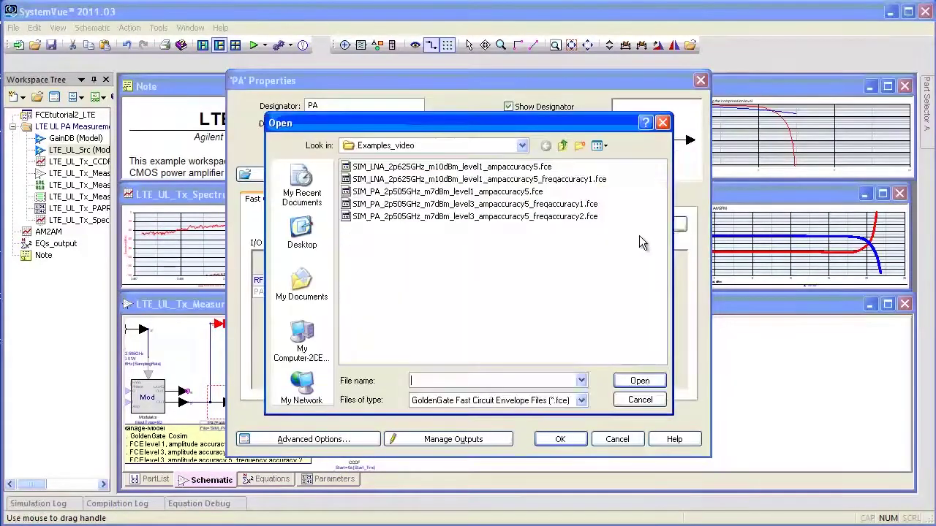
click(570, 217)
click(637, 381)
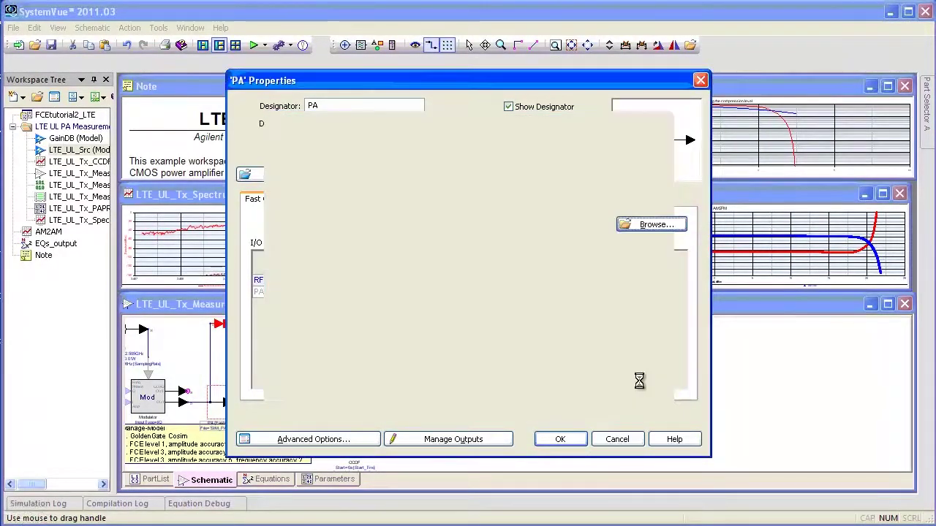
click(561, 440)
click(252, 45)
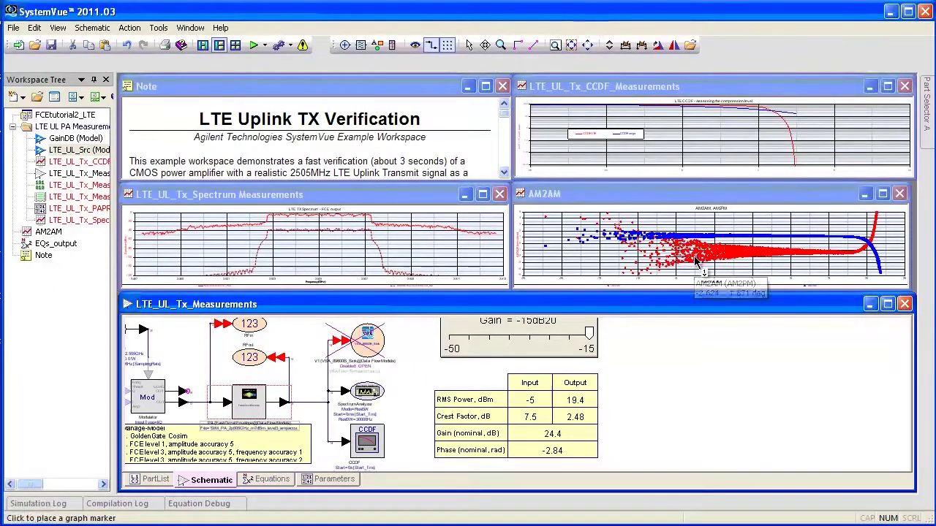
mouse_move(686, 269)
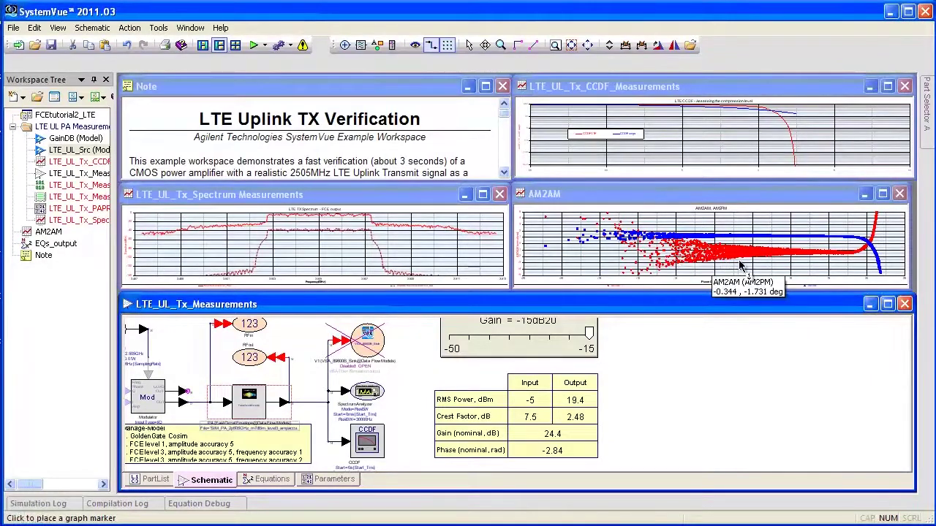
mouse_move(740, 260)
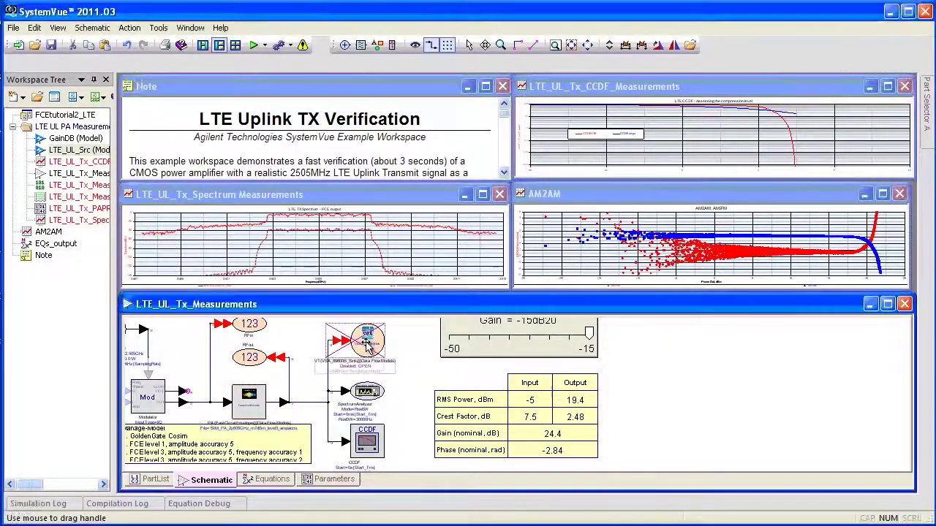
Enable the disabled 89600 VSA sink and zoom in on it.
click(641, 46)
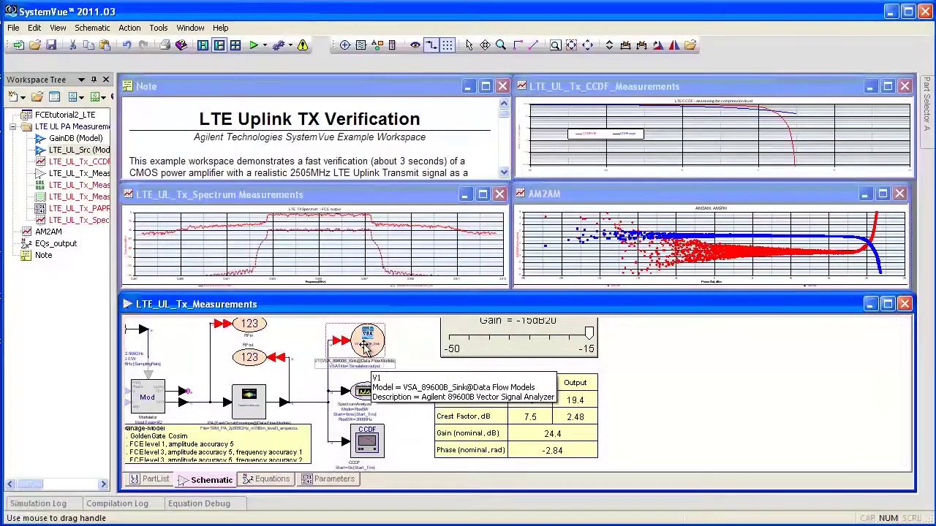
scroll(364, 346, up, 3)
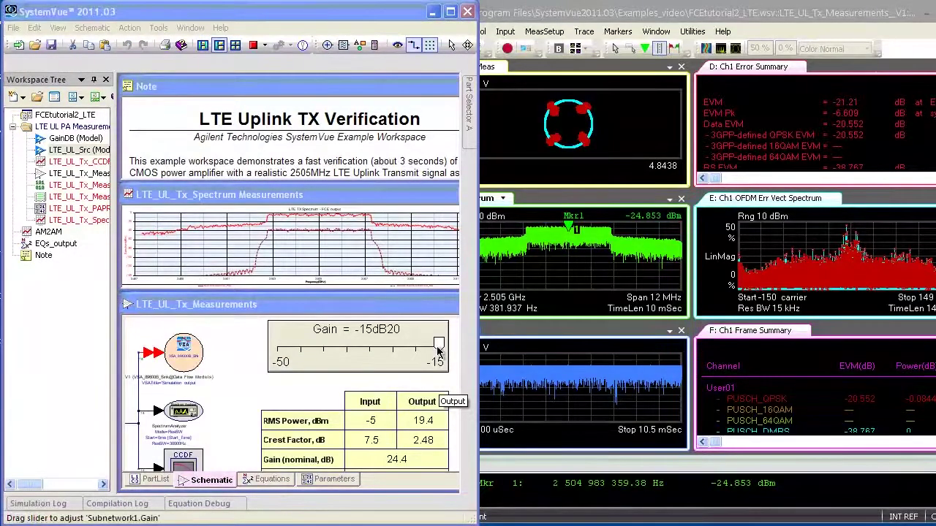
Drop the PA gain to -50 dB20 so the VSA EVM improves to about -64.7 dB.
drag(439, 352, 277, 350)
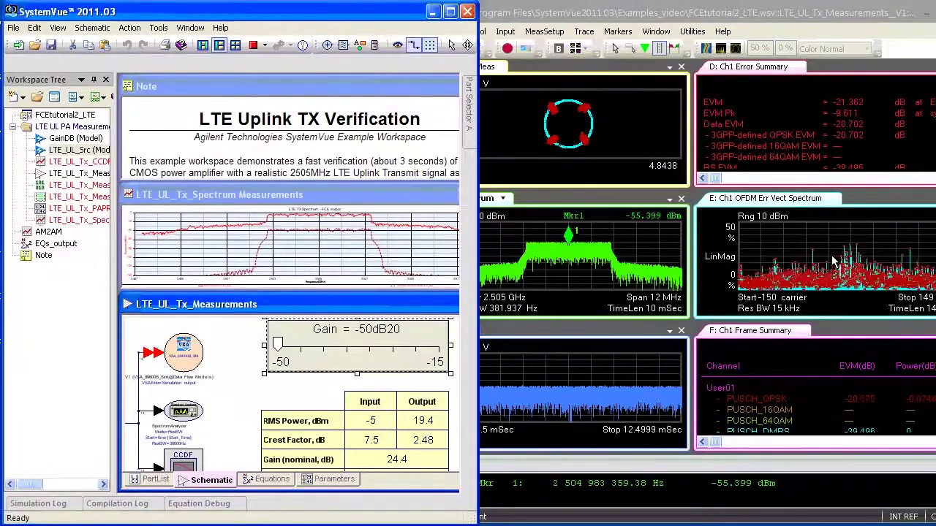
Turn on occupied bandwidth and band power on the Ch1 Spectrum, with marker 1 at band centre.
click(589, 247)
right_click(582, 249)
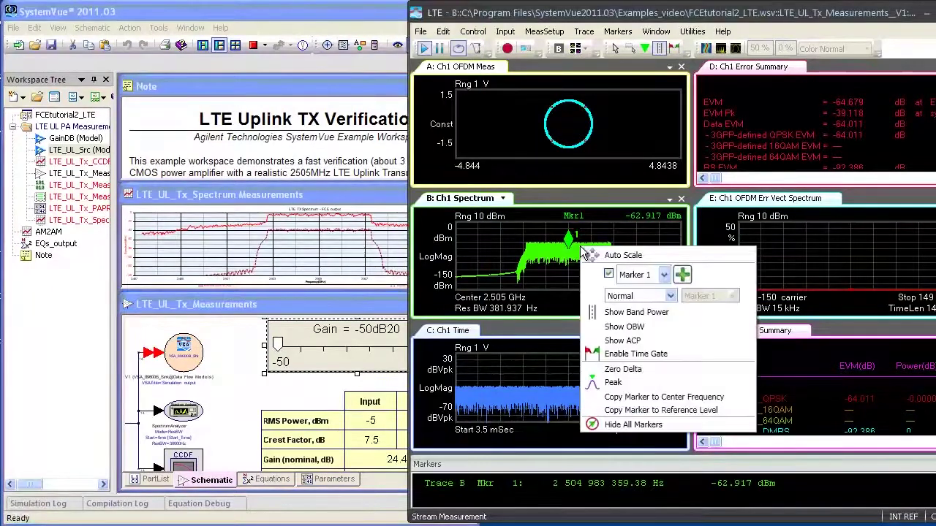
click(618, 329)
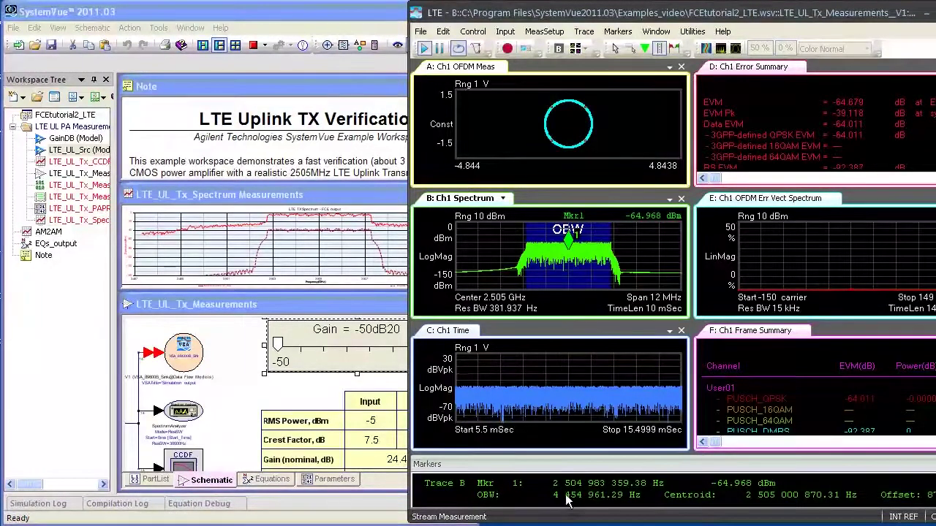
right_click(561, 252)
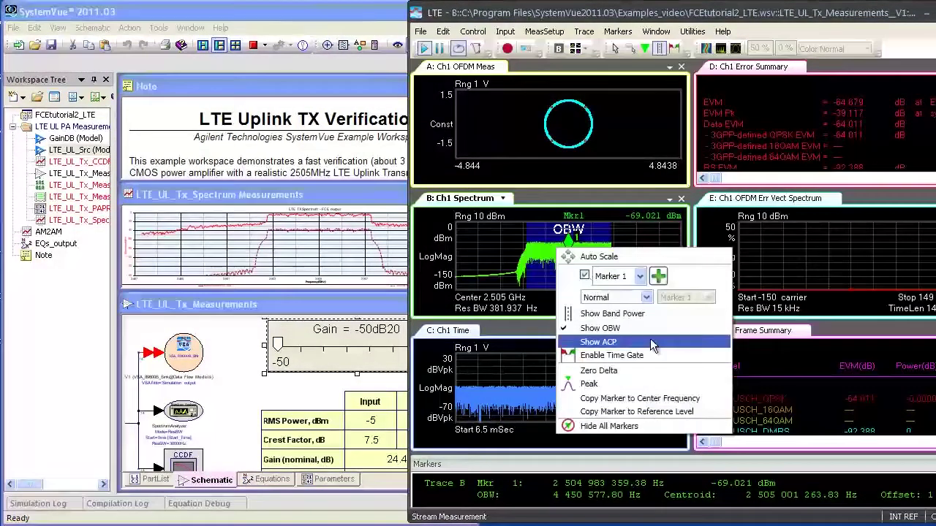
click(643, 315)
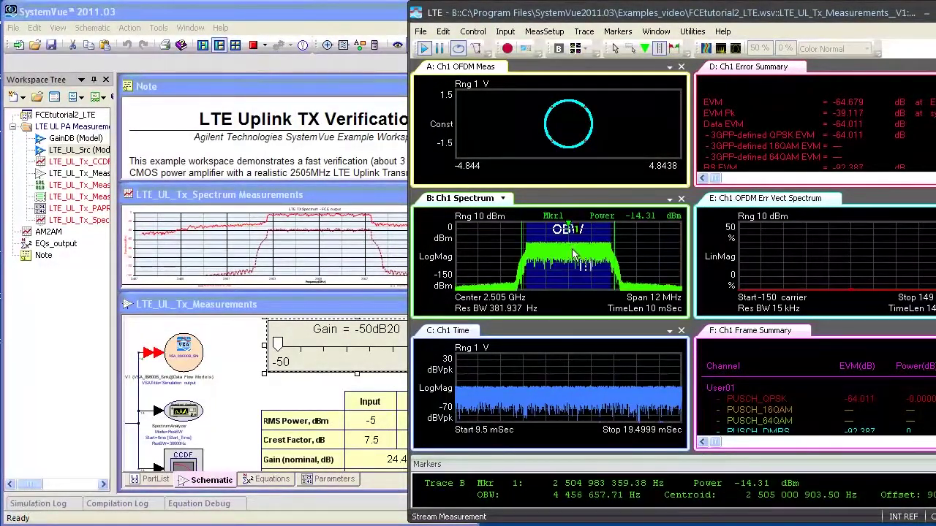
drag(574, 253, 480, 235)
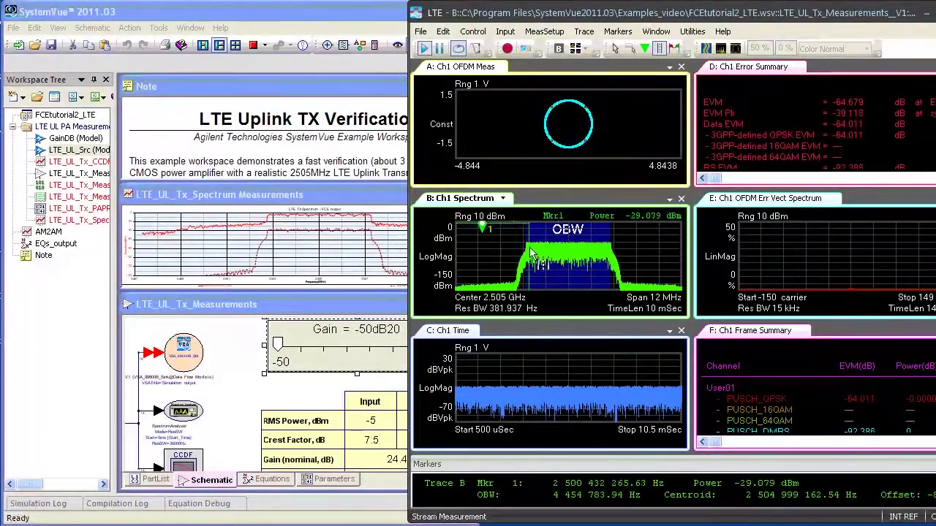
click(573, 259)
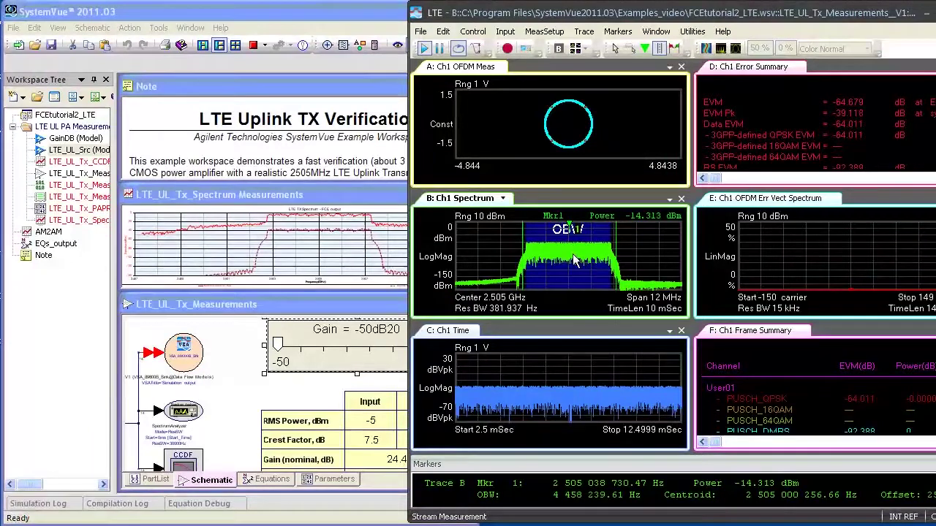